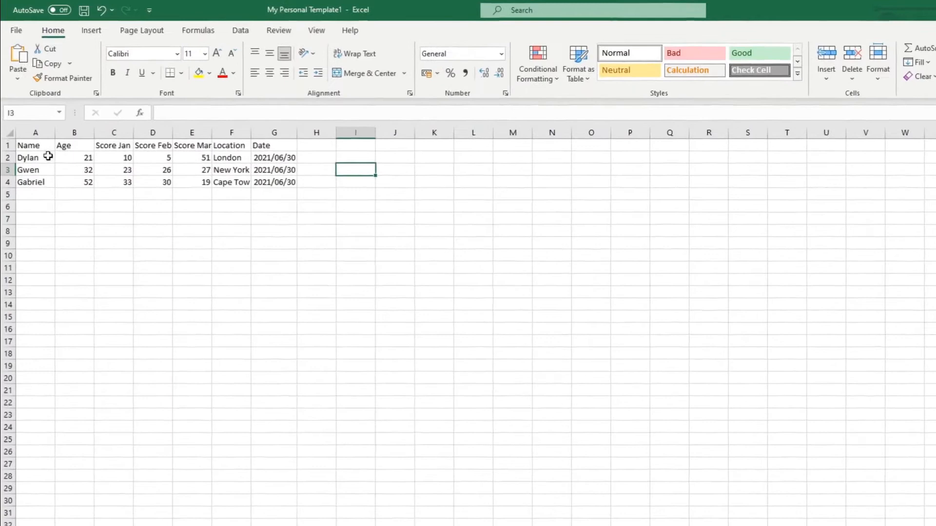
left_click_drag(38, 145, 274, 182)
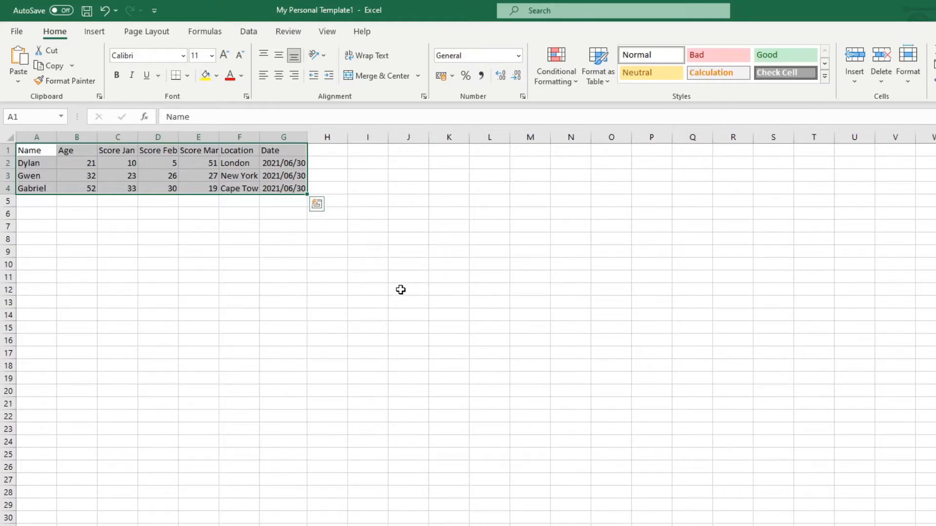
left_click(378, 170)
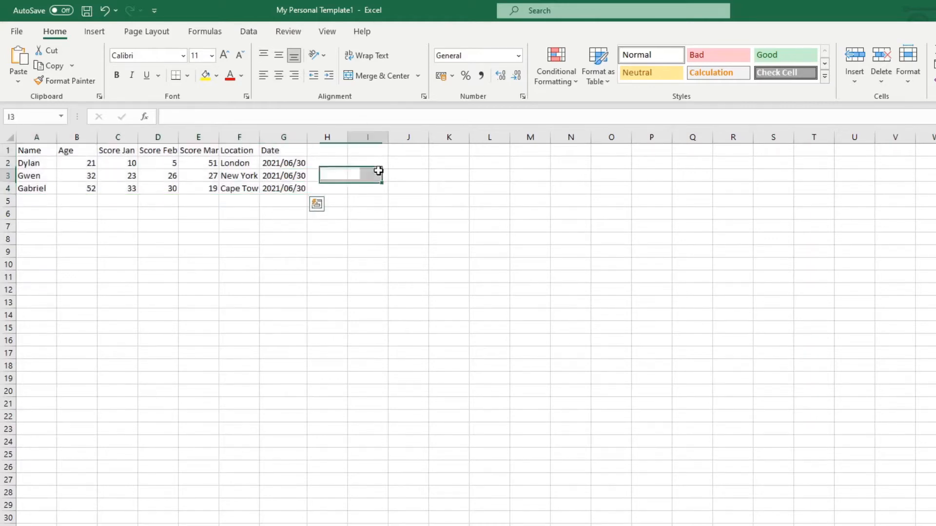
left_click(332, 161)
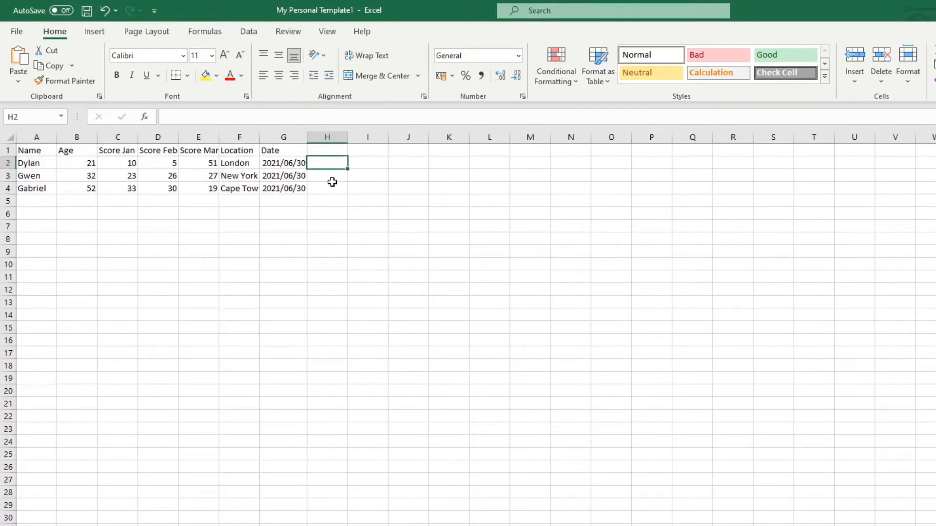
Start a data validation rule for cells H2:H4 that allows a List, ready for its source entry.
left_click(332, 188)
key("shift+Up")
key("shift+Up")
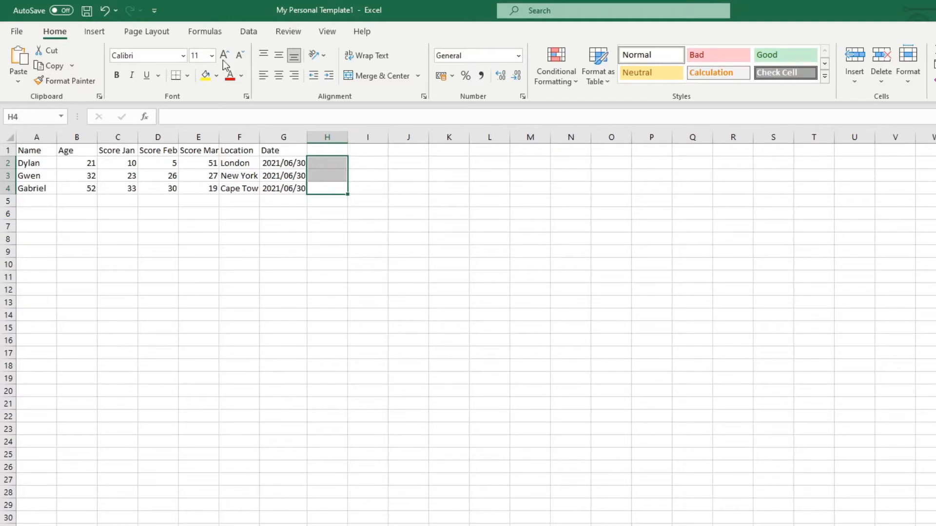
left_click(249, 32)
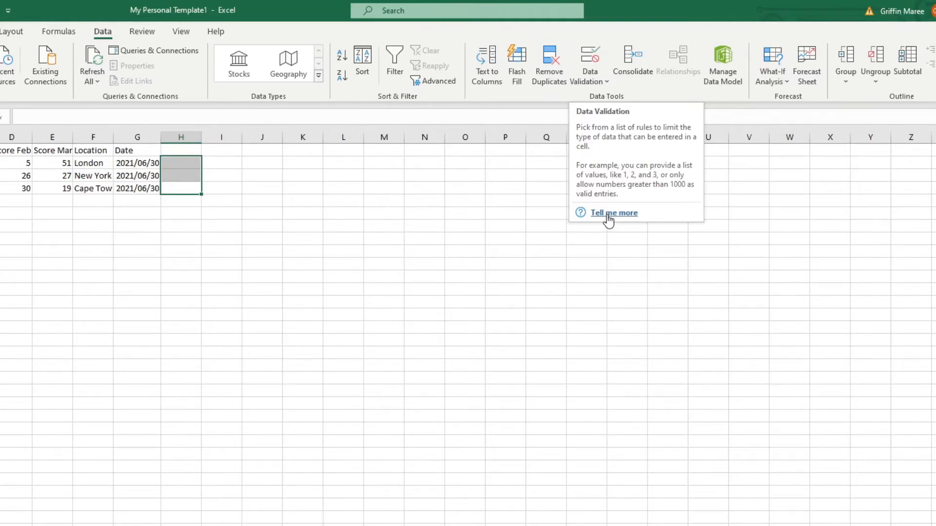
left_click(593, 56)
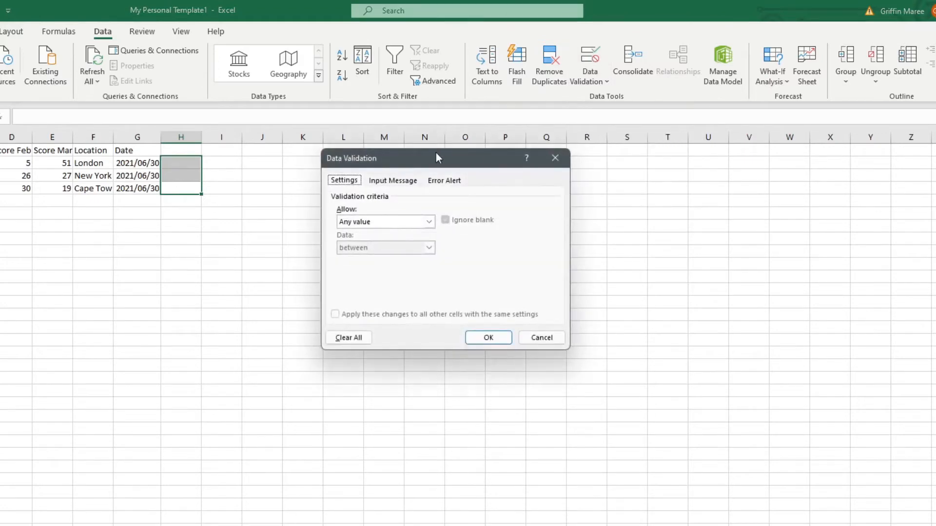
left_click_drag(436, 158, 363, 174)
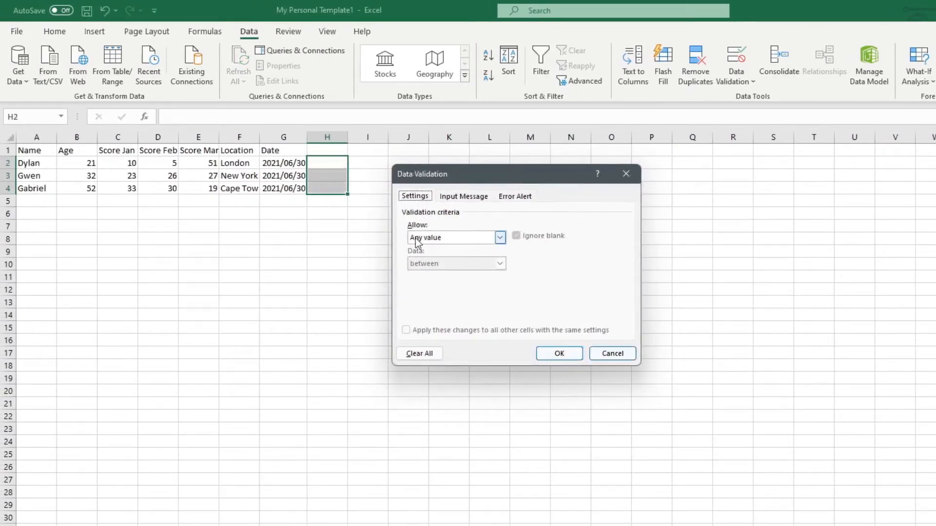
left_click(500, 238)
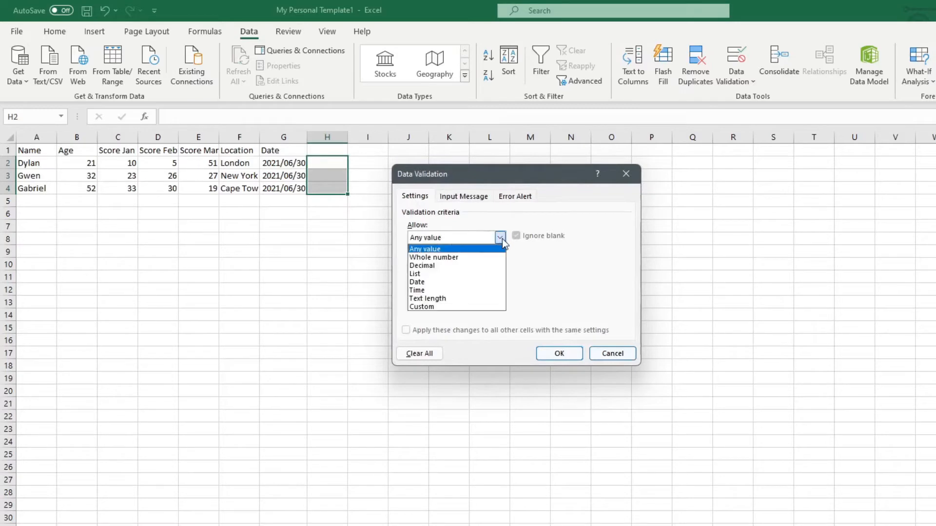
left_click(470, 274)
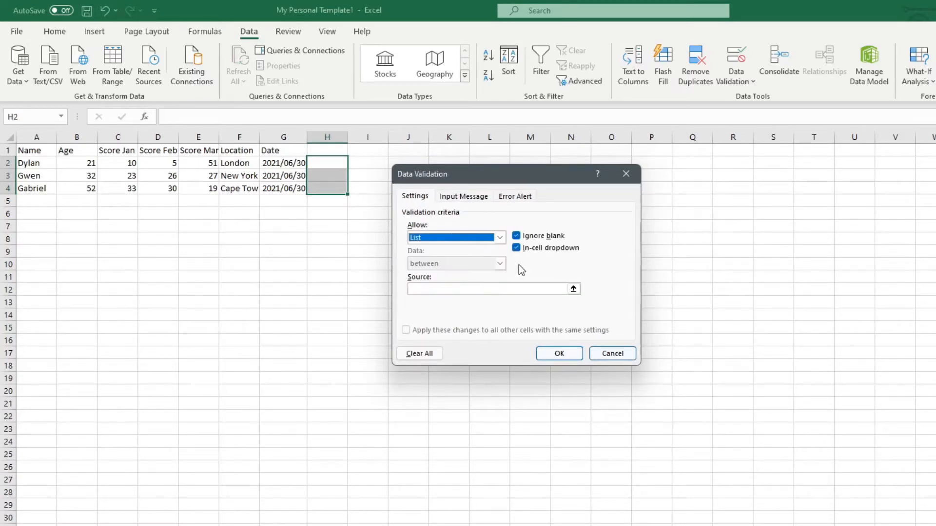
left_click(451, 291)
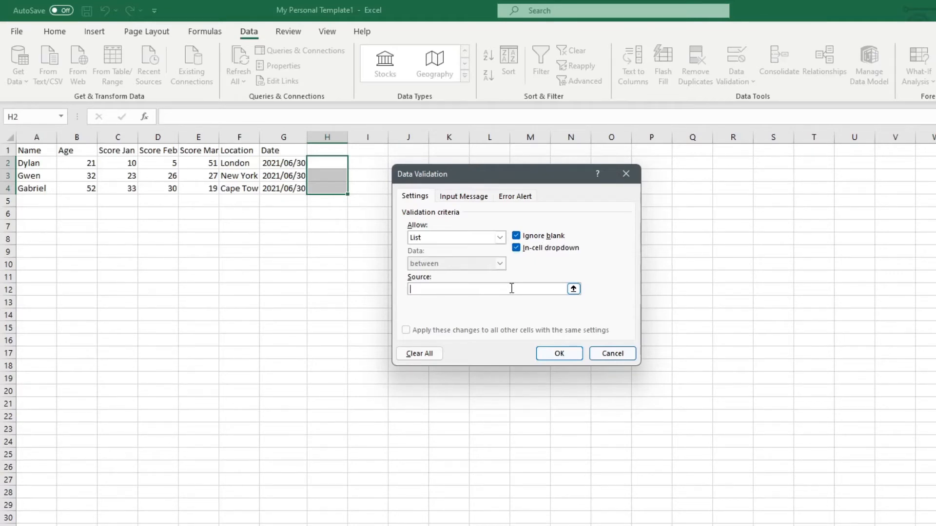
type("Dylan; Gwen")
left_click_drag(483, 290, 408, 289)
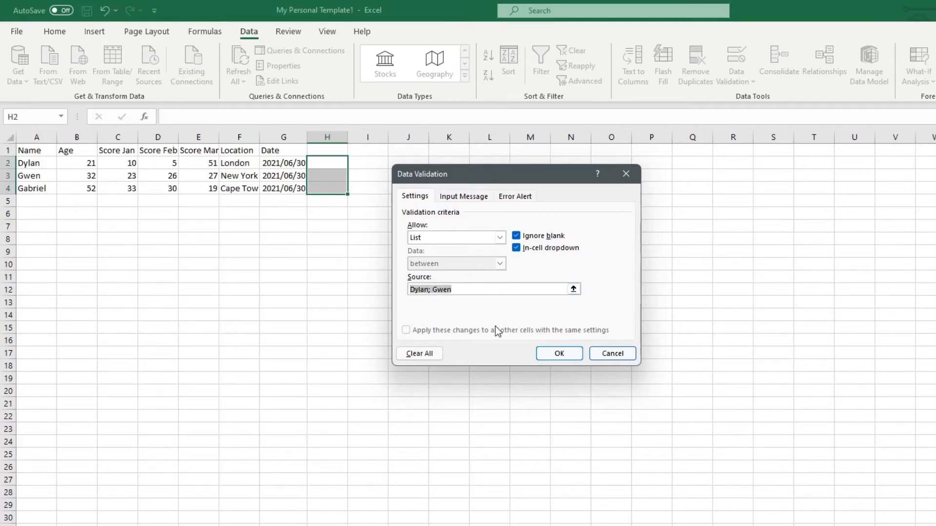
key("BackSpace")
Set the list source to A2:A4 and add the input message "Select a name from the criteria" titled "Names".
left_click_drag(32, 164, 33, 189)
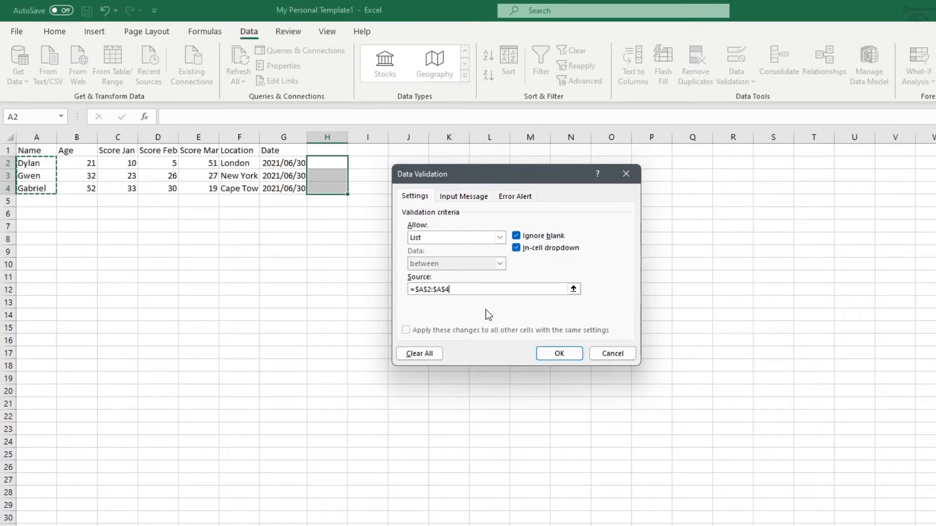
left_click(464, 196)
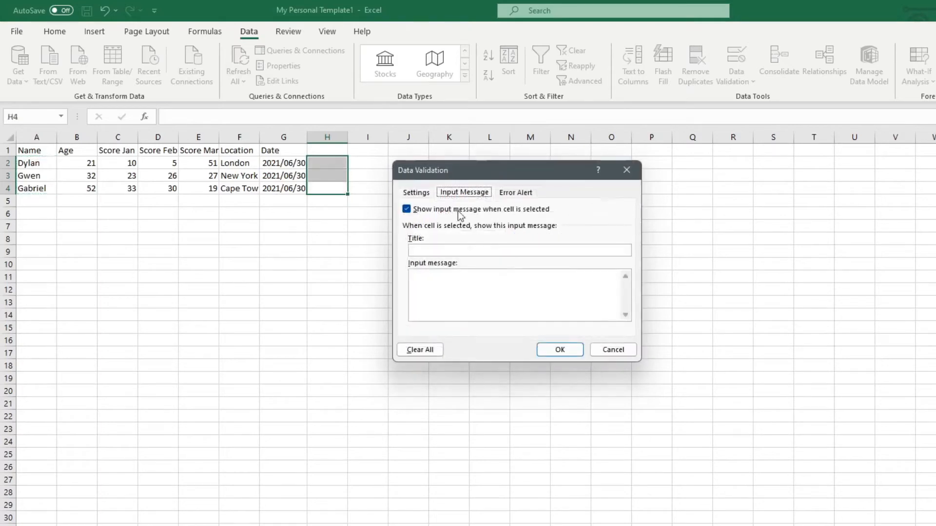
left_click(508, 249)
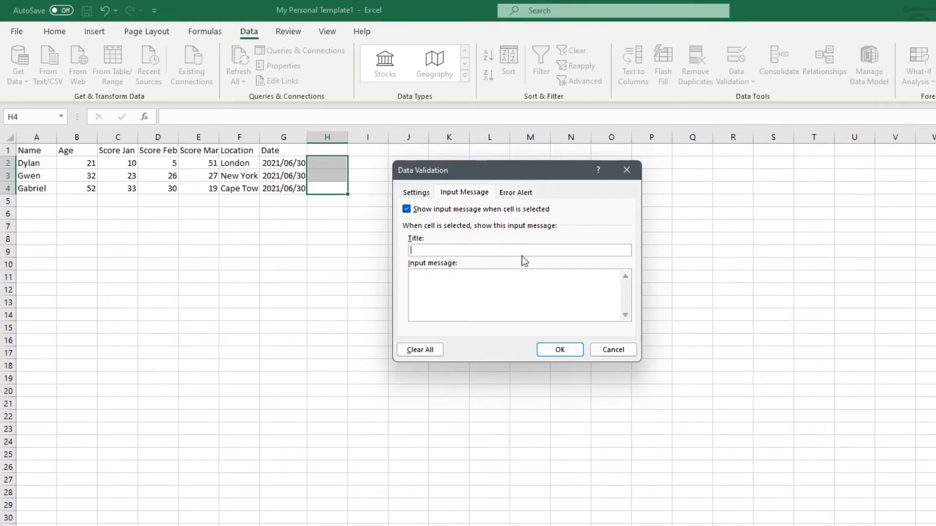
type("Names")
left_click(536, 283)
type("Select a name from the criteria")
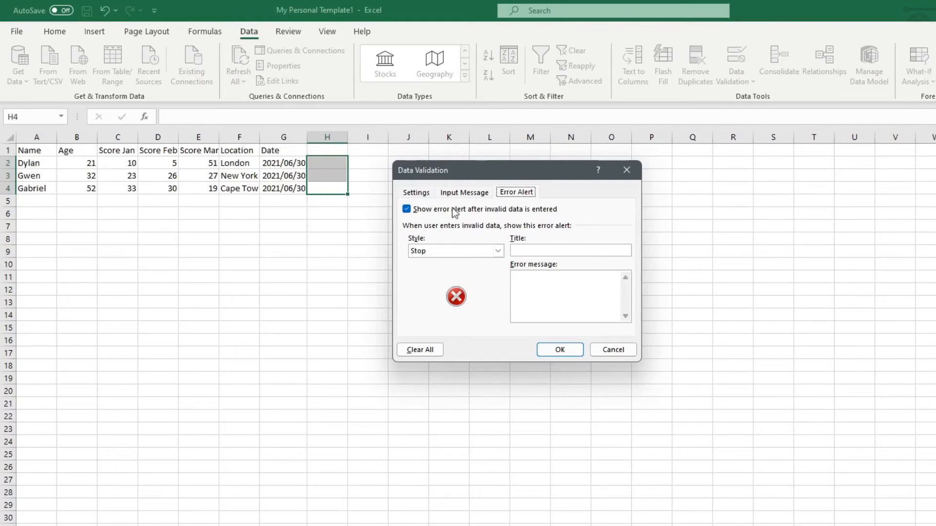
Add an error alert titled "Error!" with the message "Invalid list input" and apply the validation rule.
left_click(526, 250)
type("Error!")
left_click(558, 287)
type("Invalid")
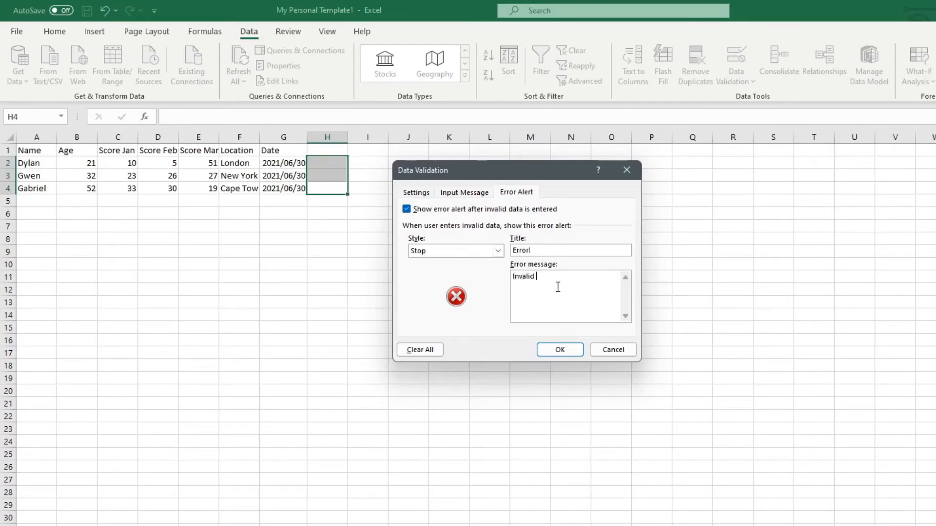
type(" list input")
left_click(560, 350)
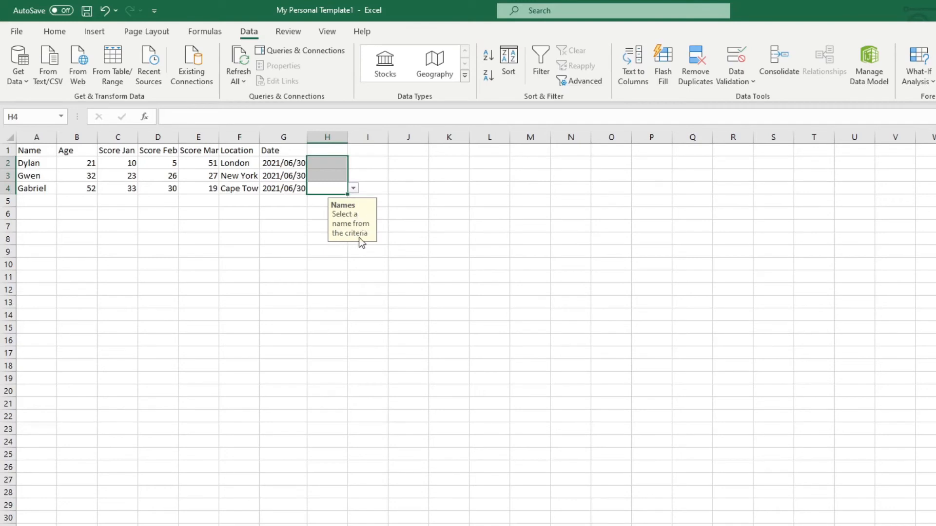
Change the title of the validation's input message to "Name List" for cells H2:H4.
left_click(735, 58)
left_click(465, 192)
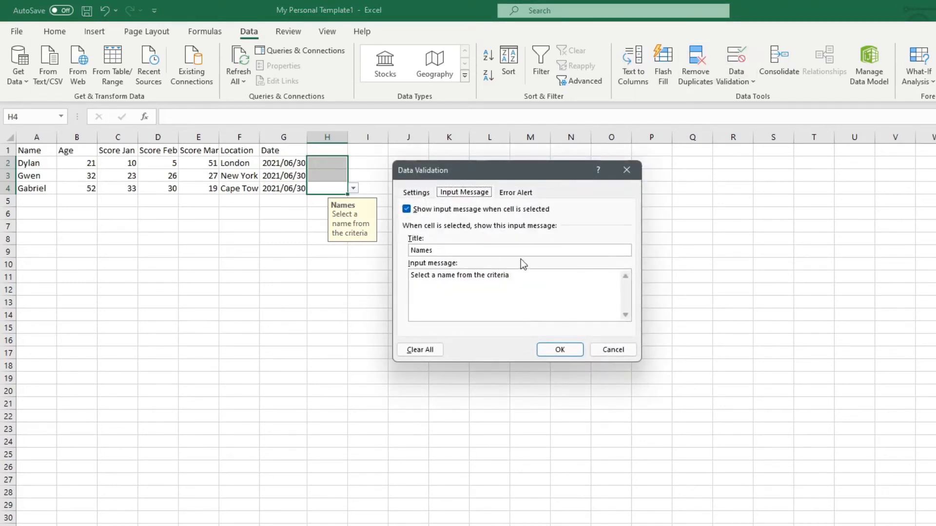
left_click(506, 249)
key("BackSpace")
type("List")
left_click(560, 350)
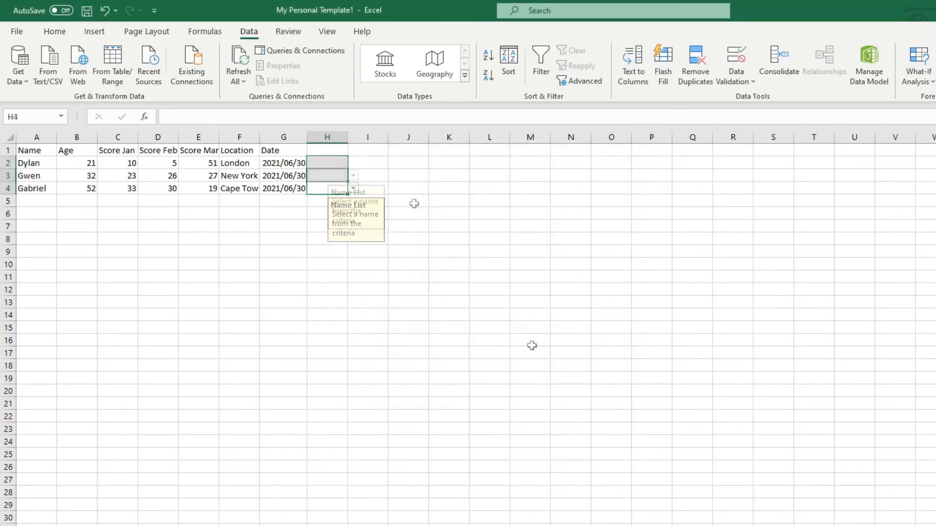
Fill cell H3 with the second name offered by its dropdown list.
left_click(345, 176)
left_click(352, 175)
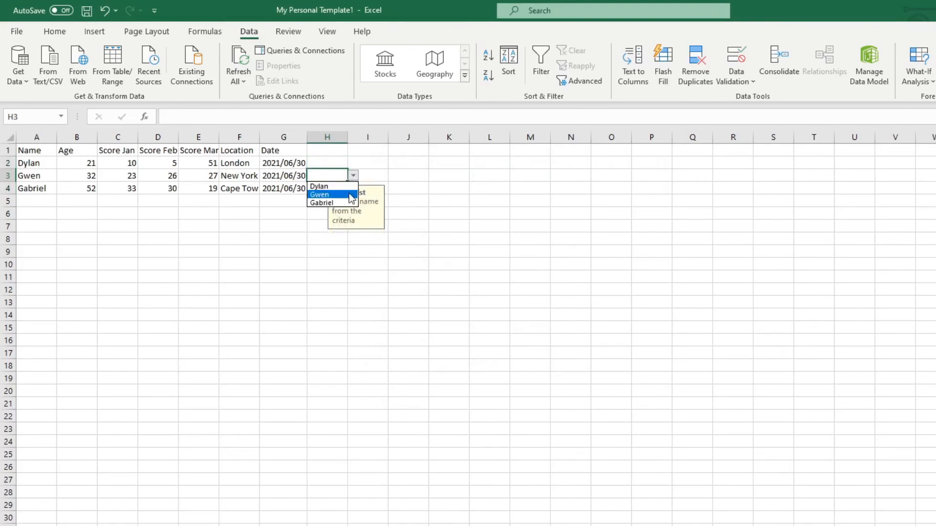
left_click(341, 194)
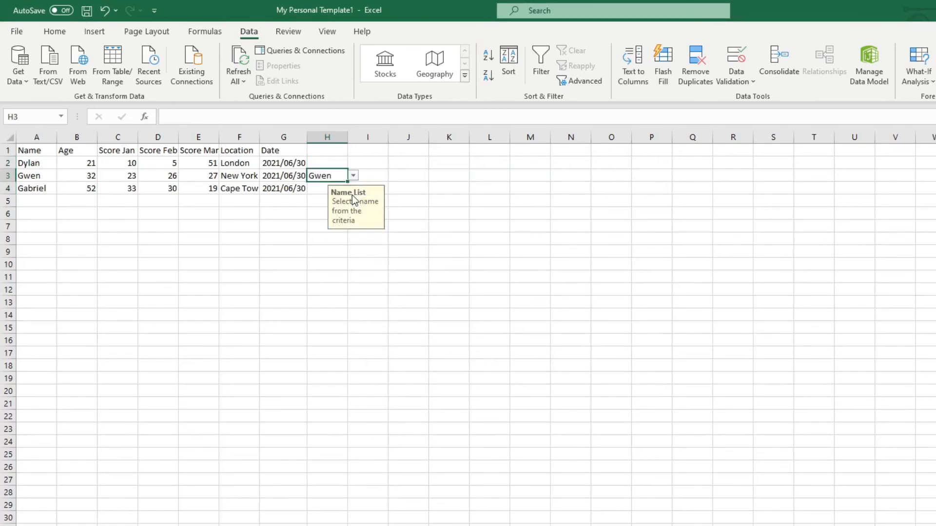
left_click(376, 166)
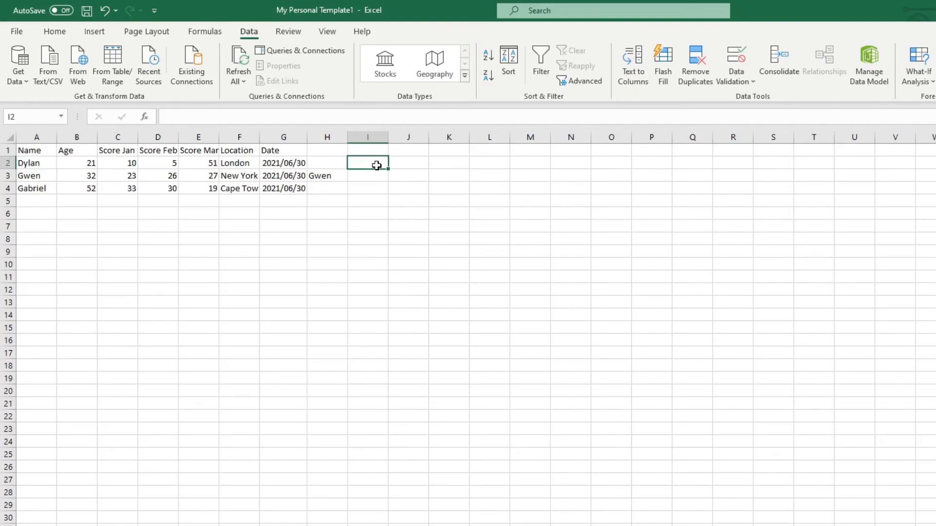
Test the validation by entering "hfjdhsg" in cell H2, and cancel the entry.
left_click(330, 161)
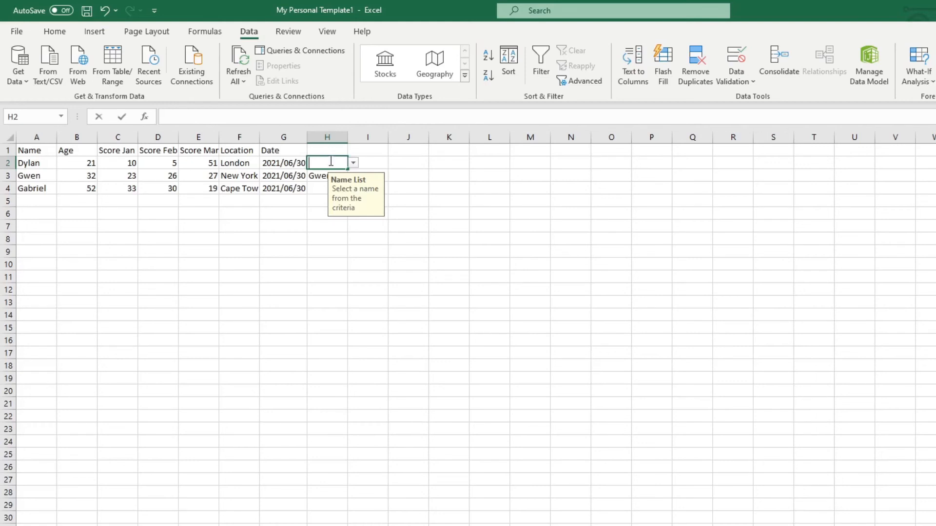
type("hfjdhsg")
key("Return")
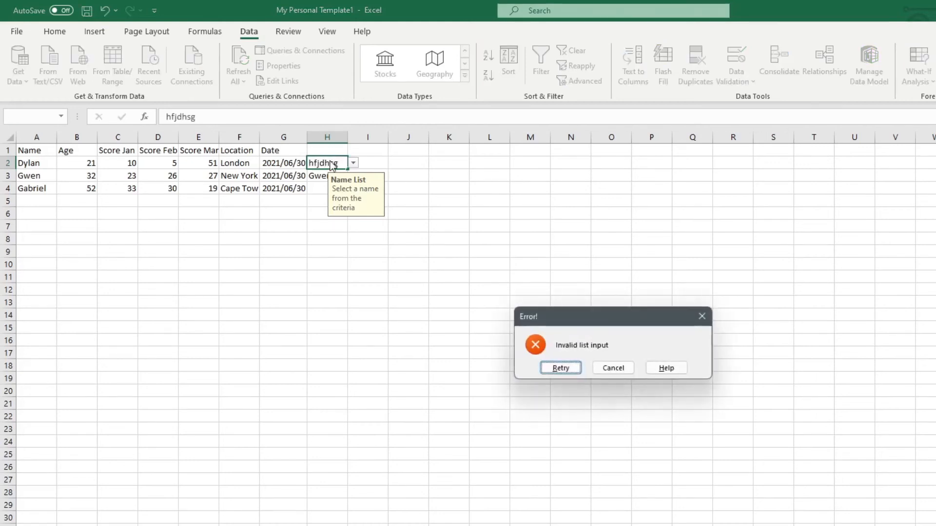
left_click_drag(598, 318, 492, 179)
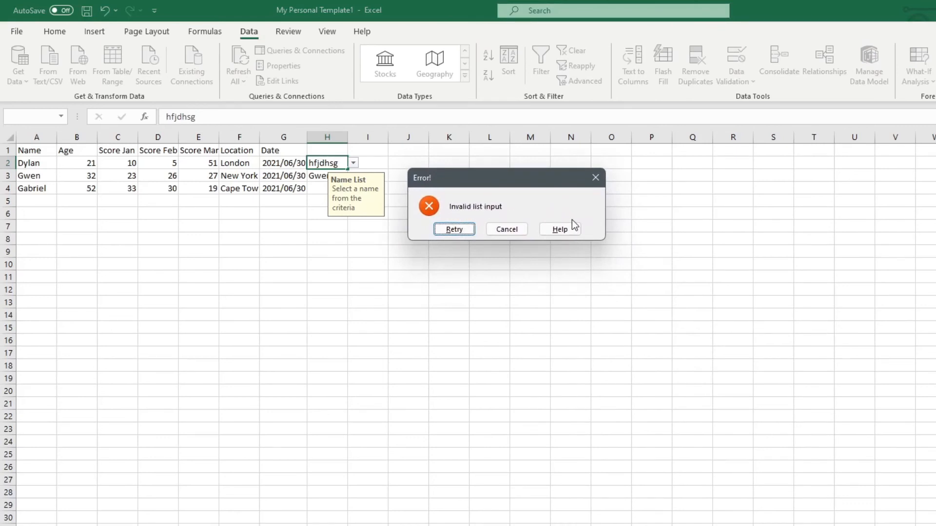
left_click(511, 226)
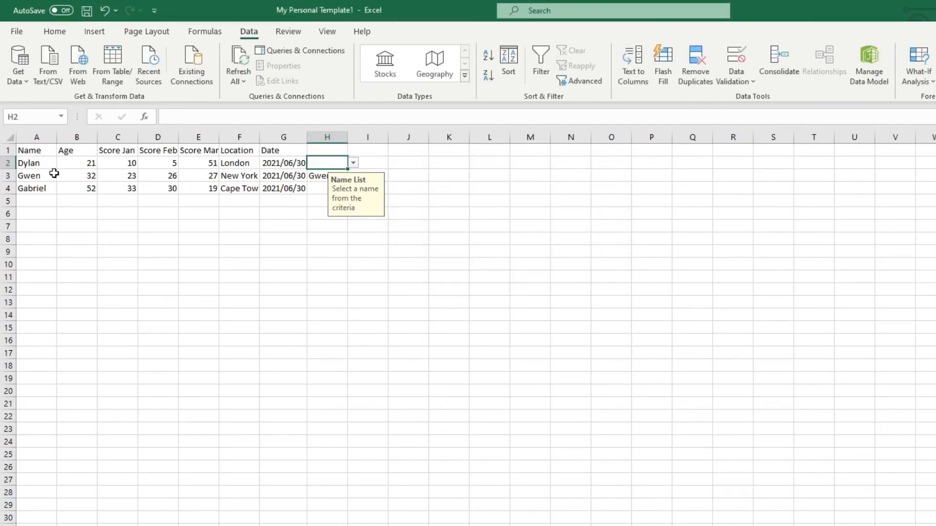
Replace the name in cell A4 with a different name and open the dropdown in H2 to check its options.
left_click(44, 186)
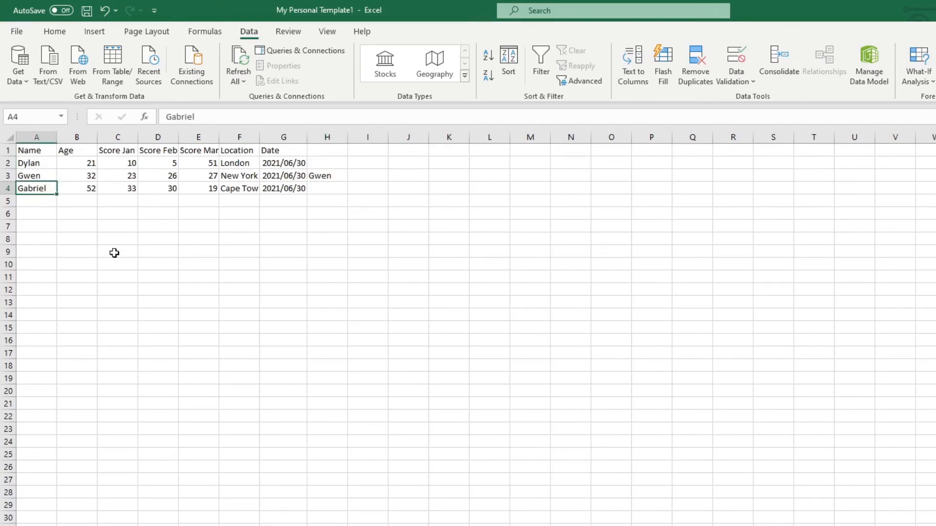
type("Maree")
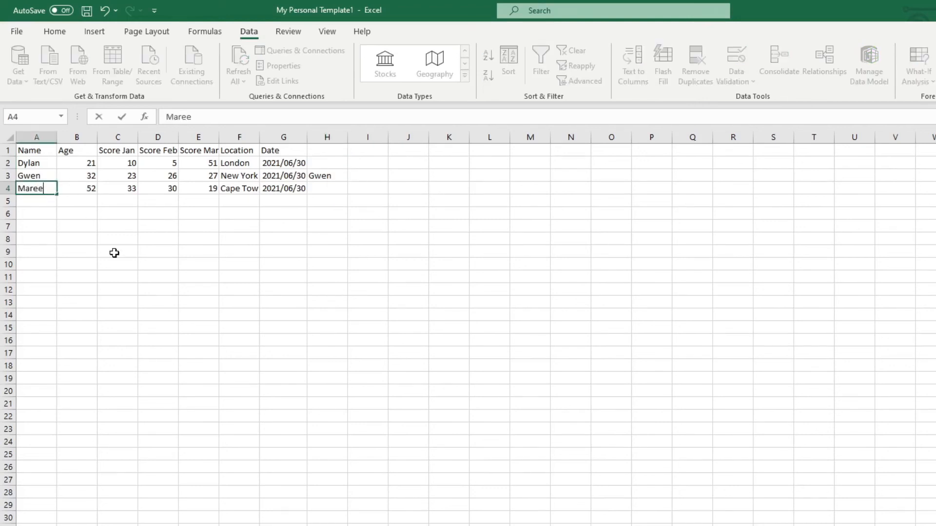
key("Return")
left_click(324, 163)
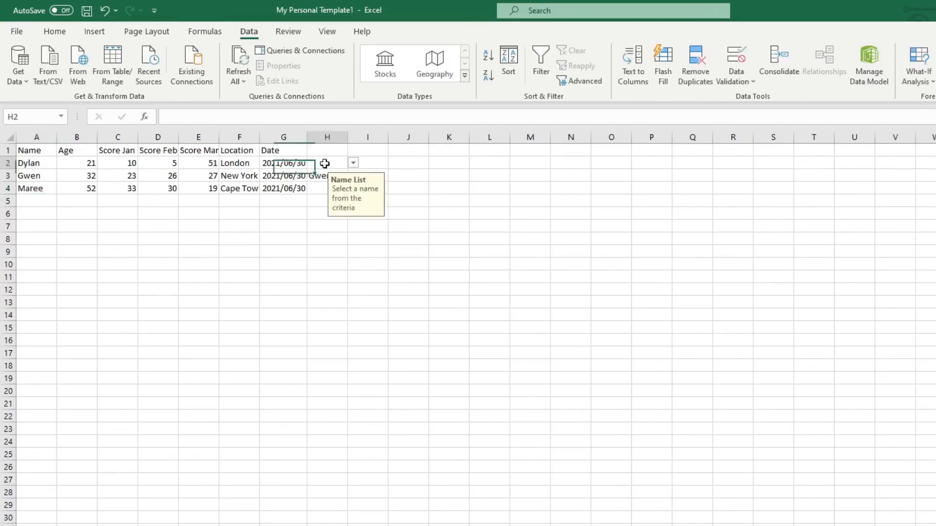
left_click(353, 165)
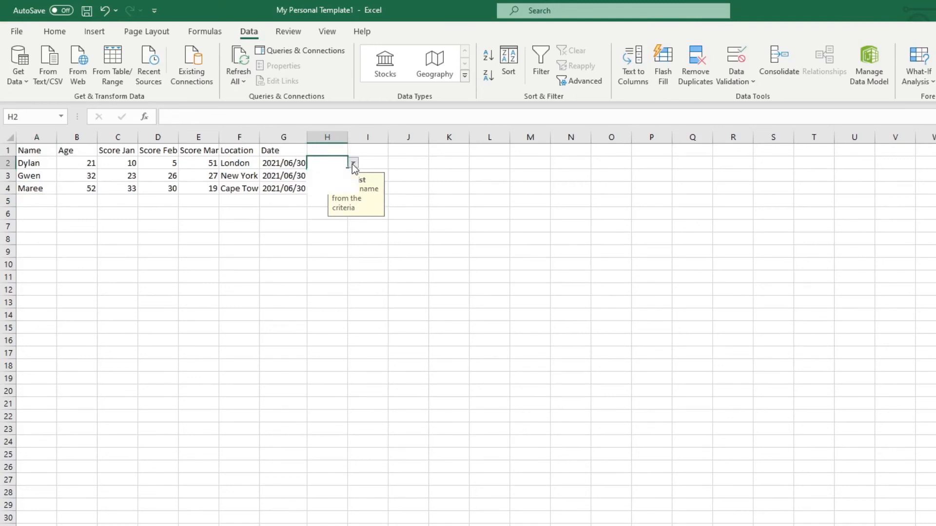